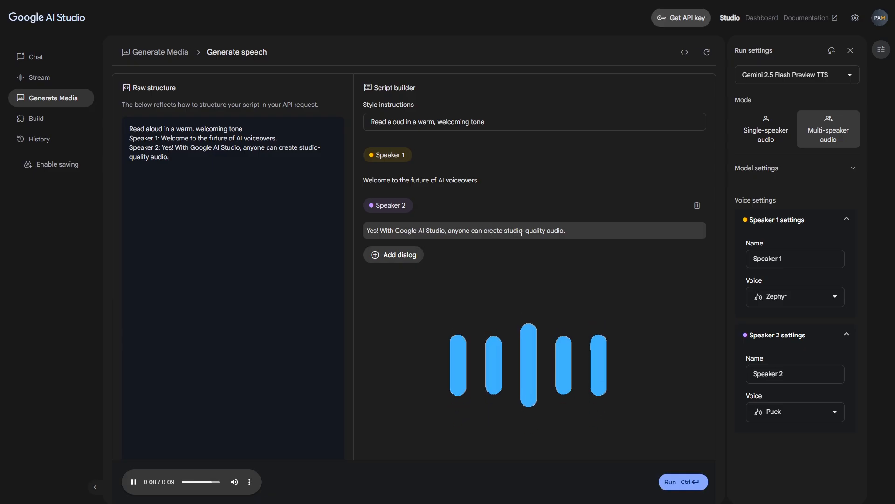
{"action": "left_click", "coordinate": [36, 56]}
{"action": "left_click", "coordinate": [40, 77]}
{"action": "left_click", "coordinate": [44, 99]}
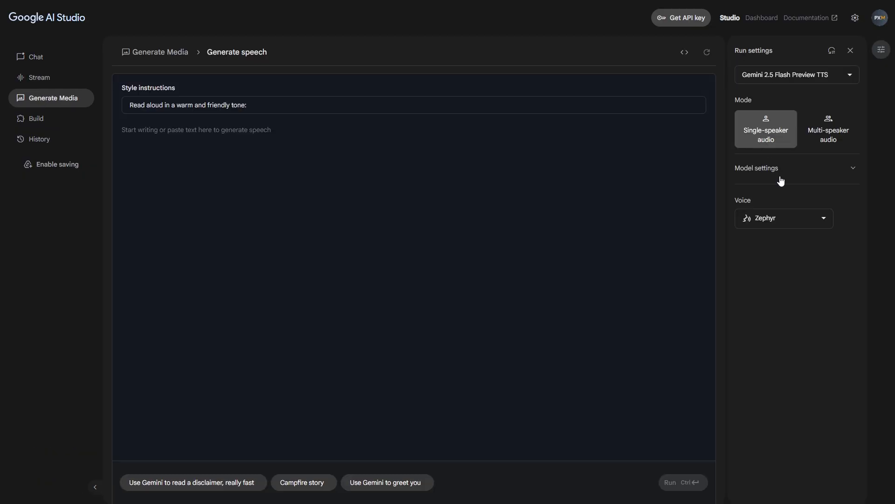
Choose the Zephyr voice for the single-speaker audio
{"action": "left_click", "coordinate": [783, 219]}
{"action": "mouse_move", "coordinate": [830, 253]}
{"action": "left_mouse_down"}
{"action": "mouse_move", "coordinate": [830, 299]}
{"action": "mouse_move", "coordinate": [828, 248]}
{"action": "left_mouse_up"}
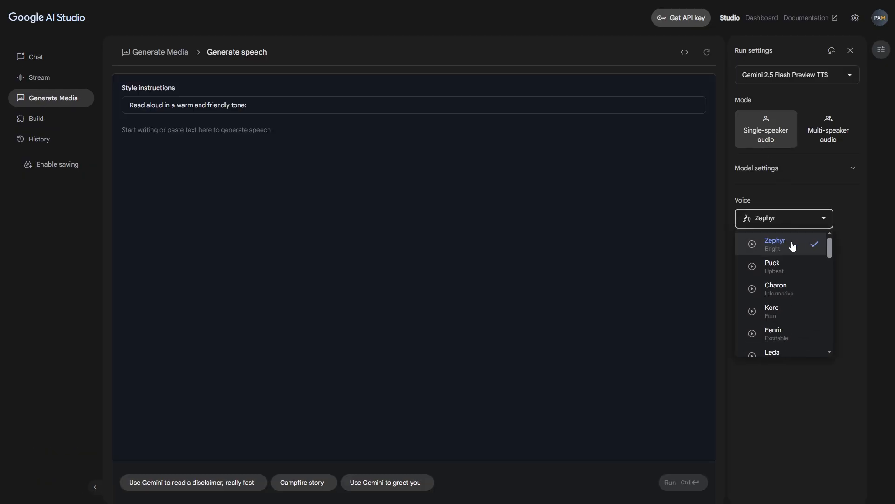
{"action": "left_click", "coordinate": [794, 247]}
Paste the five-line PX Mentor welcome script as the speech text and generate the audio
{"action": "left_click", "coordinate": [250, 105]}
{"action": "key", "text": "ctrl+a"}
{"action": "left_click", "coordinate": [176, 139]}
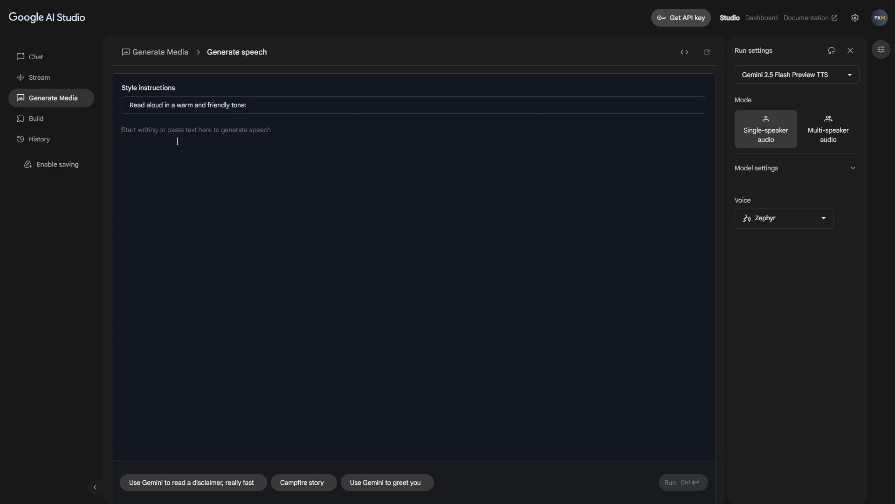
{"action": "type", "text": "Welcome to PX Mentor — your go-to source for AI tools, design workflows, and content creation tips. In this video, we’ll show you how to use Google AI Studio to generate professional voiceovers without a mic. Whether you’re a YouTuber, freelancer, or digital creator — this tool helps you bring your words to life. Just enter your script, pick a voice, and let AI do the talking. Stay tuned, and don’t forget to subscribe to PX Mentor for more powerful tutorials like this one."}
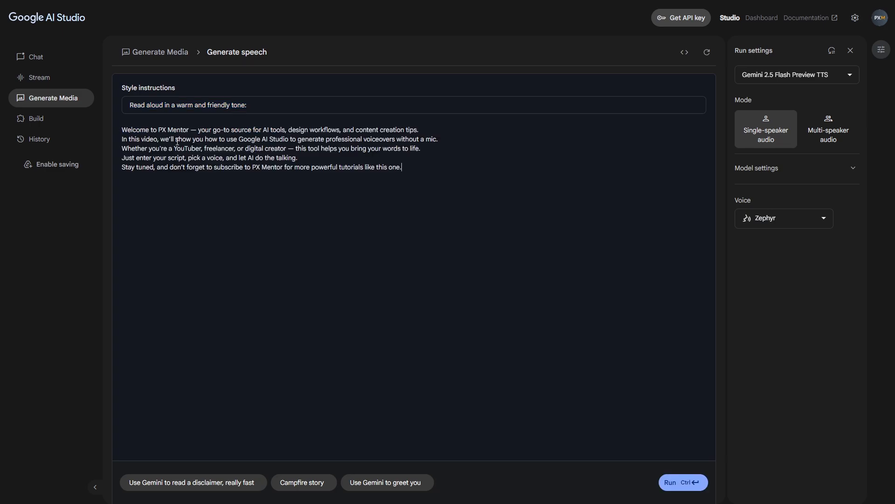
{"action": "left_click", "coordinate": [679, 482]}
{"action": "left_click_drag", "start_coordinate": [122, 130], "coordinate": [284, 130]}
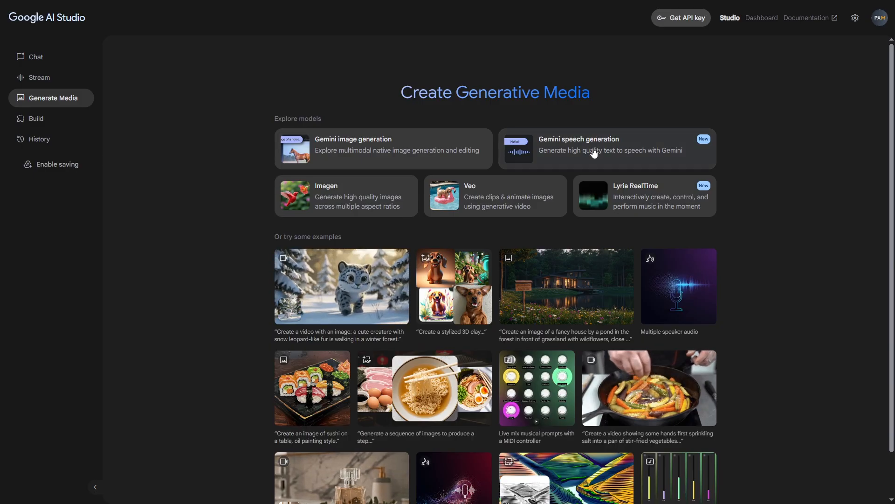
Open Gemini speech generation and look at the single-speaker and multi-speaker audio modes
{"action": "left_click", "coordinate": [594, 153]}
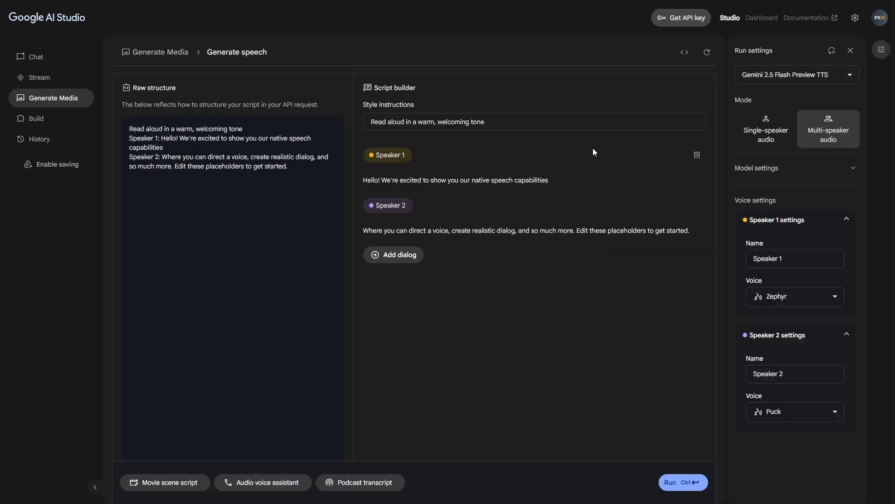
{"action": "left_click", "coordinate": [778, 126]}
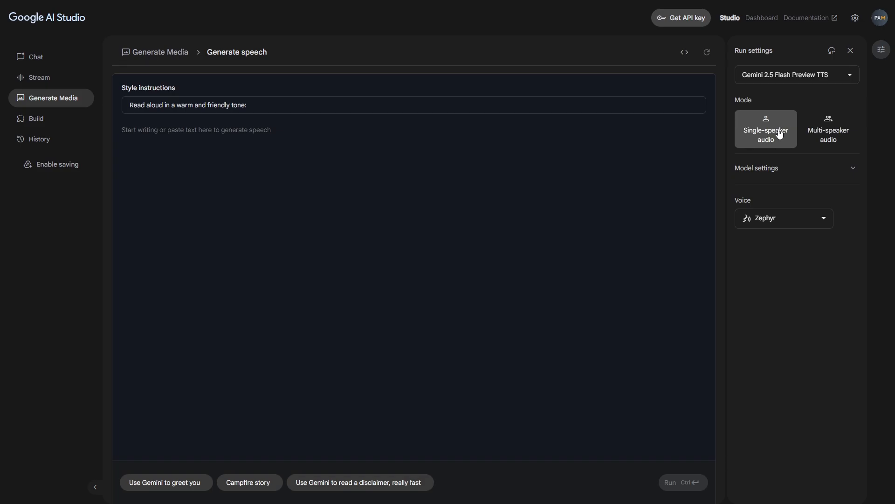
{"action": "left_click", "coordinate": [821, 129]}
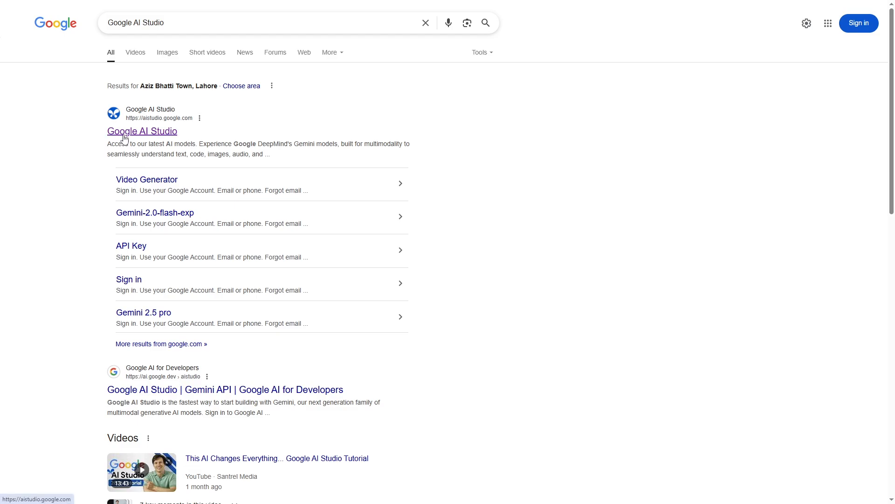
Open Google AI Studio from the search results, sign in, and go to its native speech generation page
{"action": "left_click", "coordinate": [124, 137]}
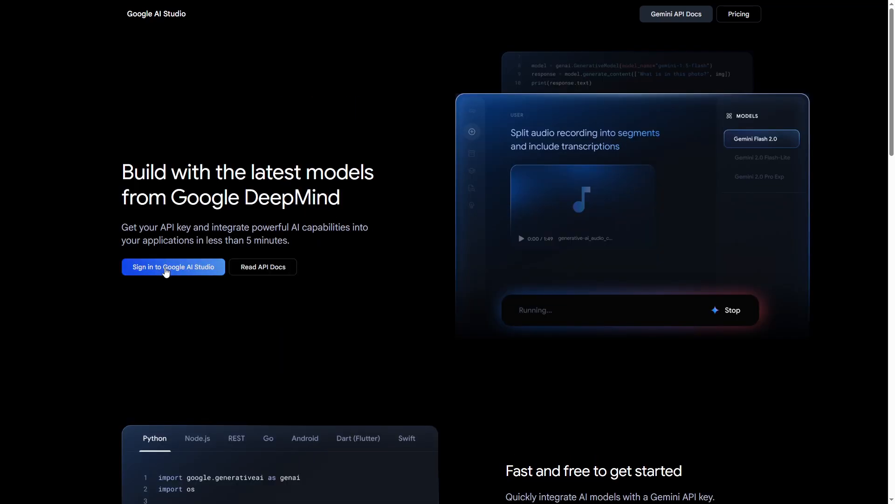
{"action": "left_click", "coordinate": [166, 272]}
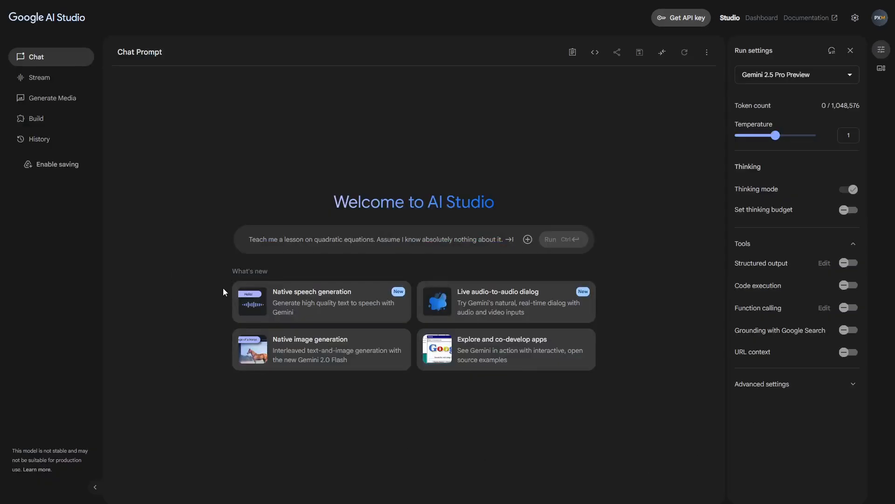
{"action": "left_click", "coordinate": [295, 305]}
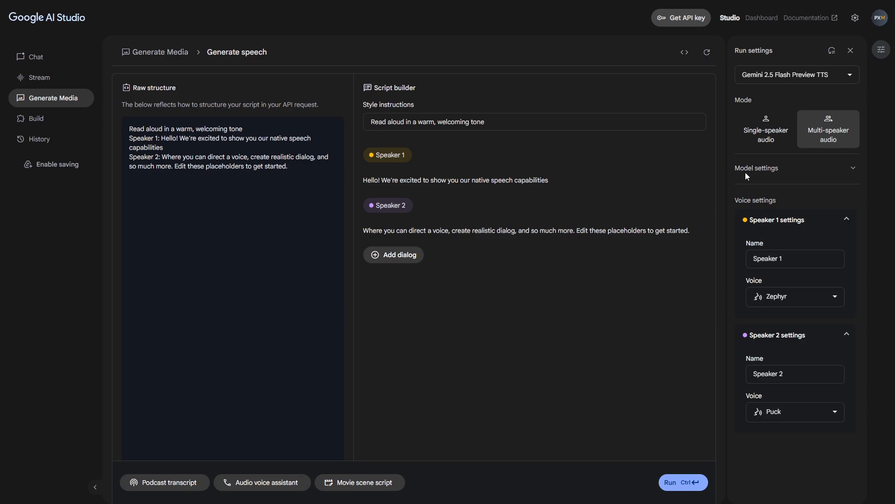
Switch to single-speaker audio and look through the list of available voices
{"action": "left_click", "coordinate": [764, 137]}
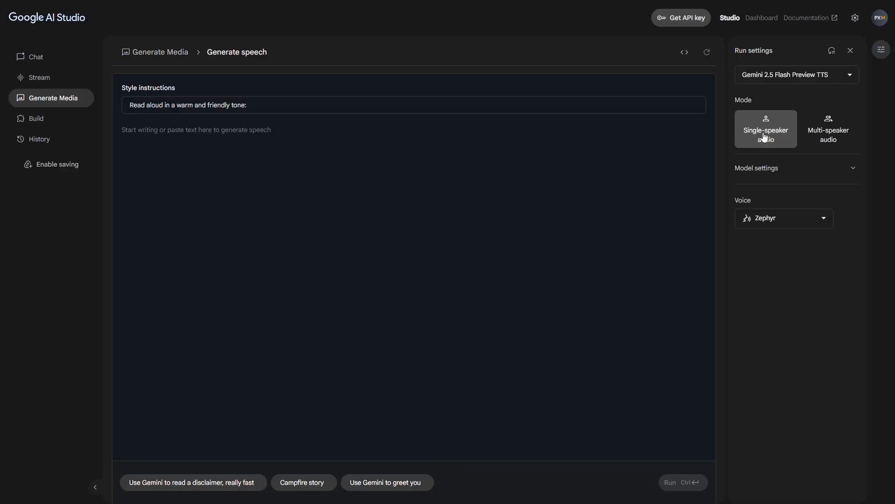
{"action": "left_click", "coordinate": [784, 223]}
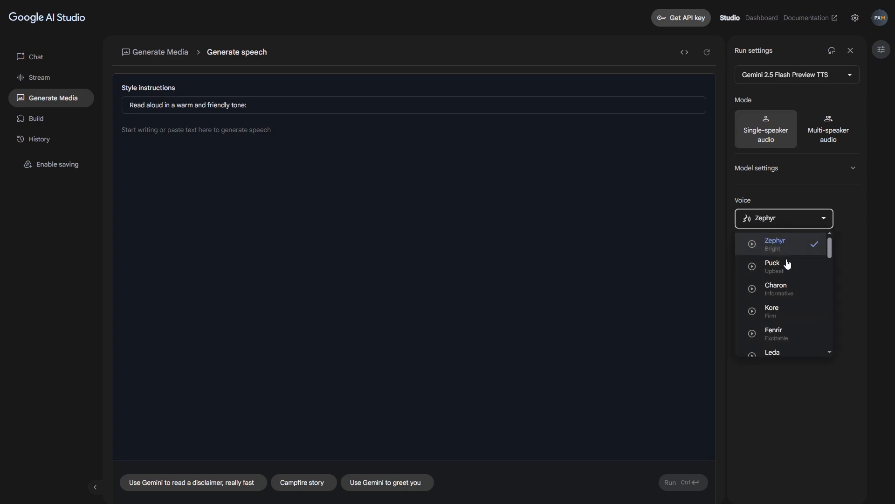
{"action": "left_click_drag", "start_coordinate": [830, 252], "coordinate": [829, 234]}
{"action": "left_click", "coordinate": [730, 247]}
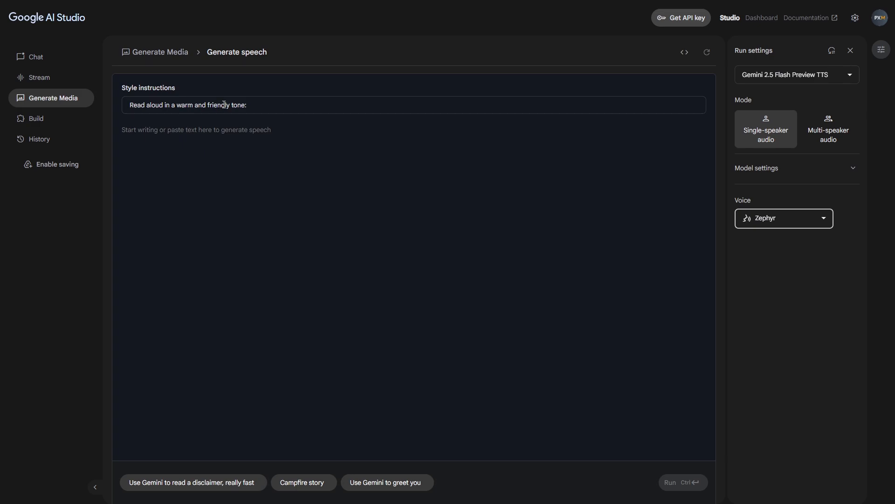
Paste the PX Mentor welcome script below the warm and friendly style instruction and generate the speech
{"action": "left_click", "coordinate": [261, 104]}
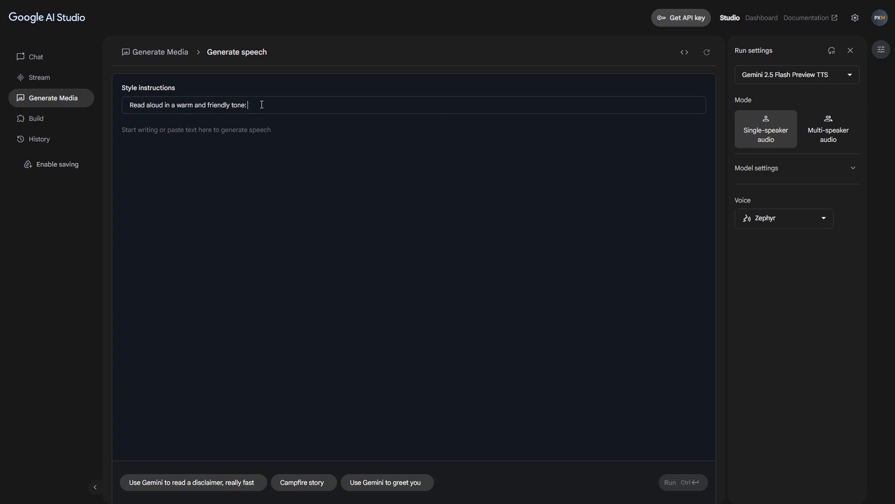
{"action": "triple_click", "coordinate": [176, 105]}
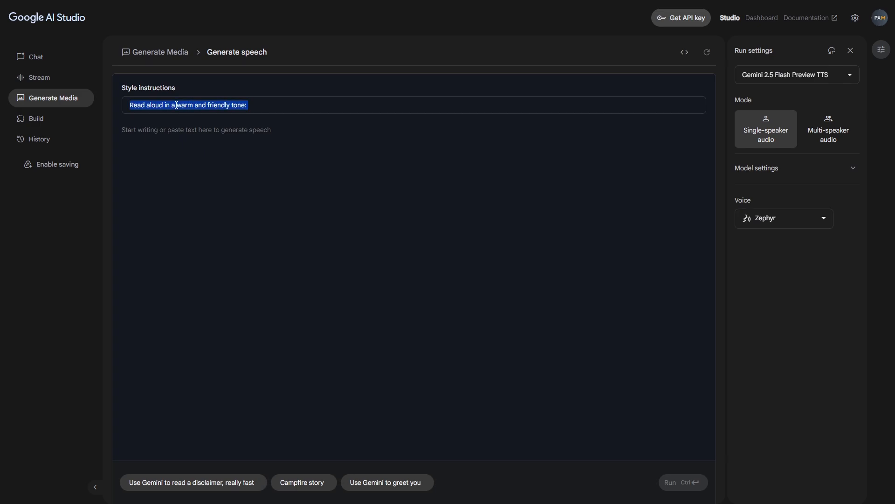
{"action": "left_click", "coordinate": [262, 141]}
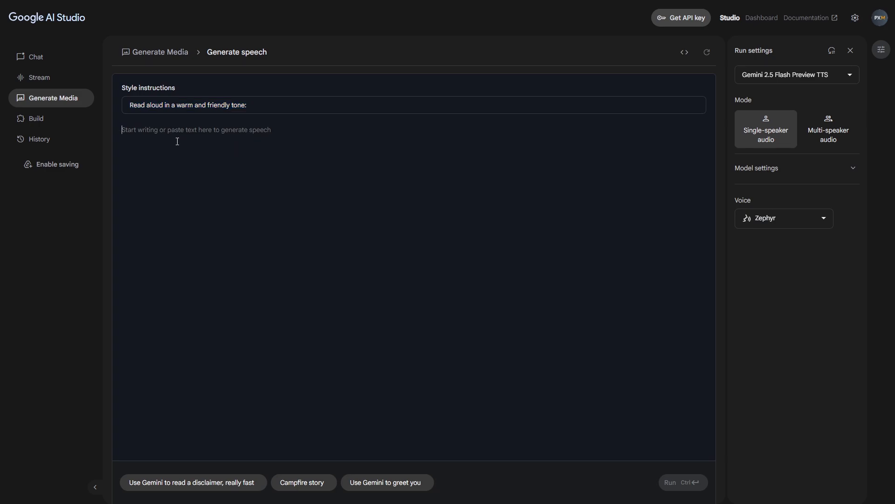
{"action": "type", "text": "Welcome to PX Mentor — your go-to source for AI tools, design workflows, and content creation tips. In this video, we’ll show you how to use Google AI Studio to generate professional voiceovers without a mic. Whether you’re a YouTuber, freelancer, or digital creator — this tool helps you bring your words to life. Just enter your script, pick a voice, and let AI do the talking. Stay tuned, and don’t forget to subscribe to PX Mentor for more powerful tutorials like this one."}
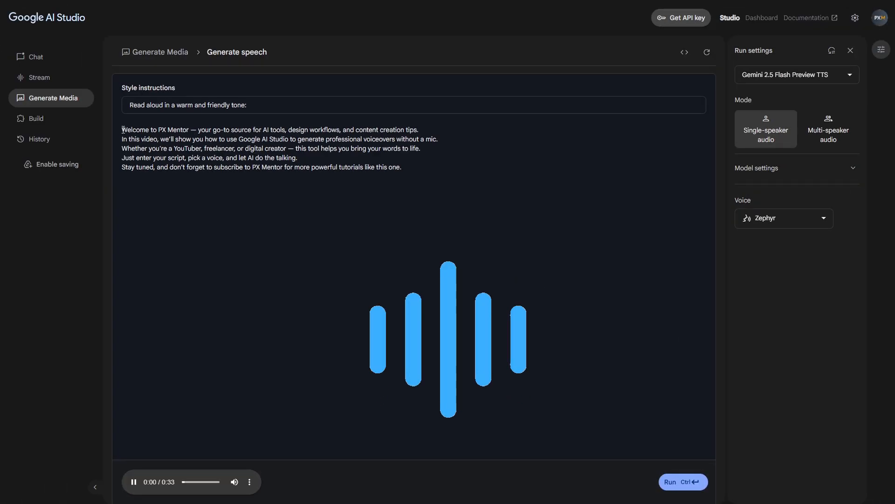
Listen to the generated voiceover while highlighting each line of the script in turn
{"action": "left_click_drag", "start_coordinate": [123, 130], "coordinate": [419, 130]}
{"action": "left_click_drag", "start_coordinate": [122, 140], "coordinate": [433, 140]}
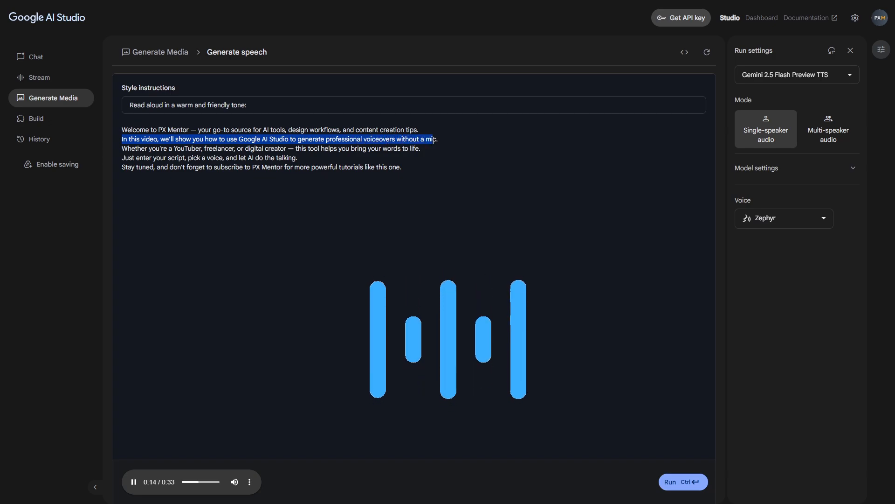
{"action": "left_click_drag", "start_coordinate": [123, 148], "coordinate": [420, 148]}
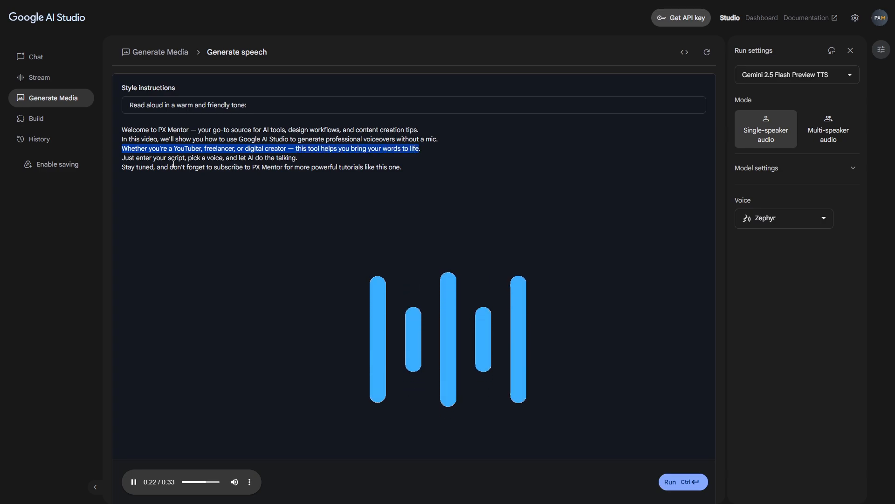
{"action": "left_click", "coordinate": [126, 159]}
{"action": "left_click_drag", "start_coordinate": [125, 159], "coordinate": [295, 161]}
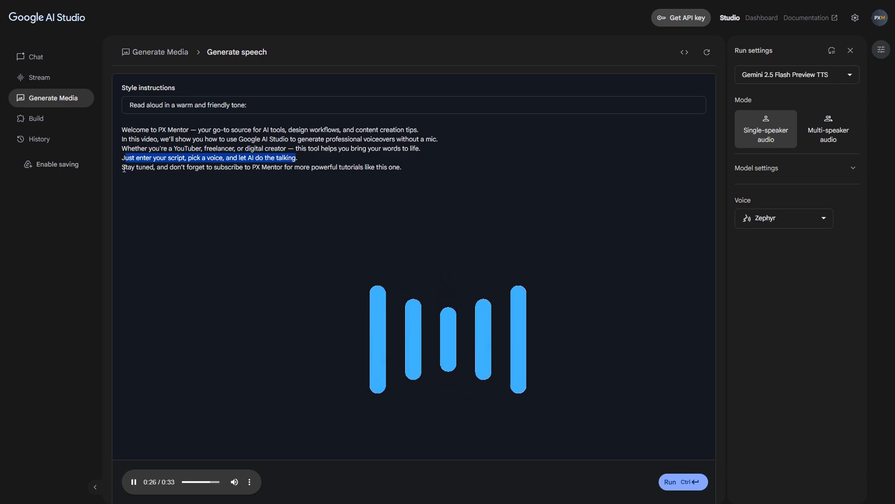
{"action": "left_click_drag", "start_coordinate": [124, 169], "coordinate": [401, 172]}
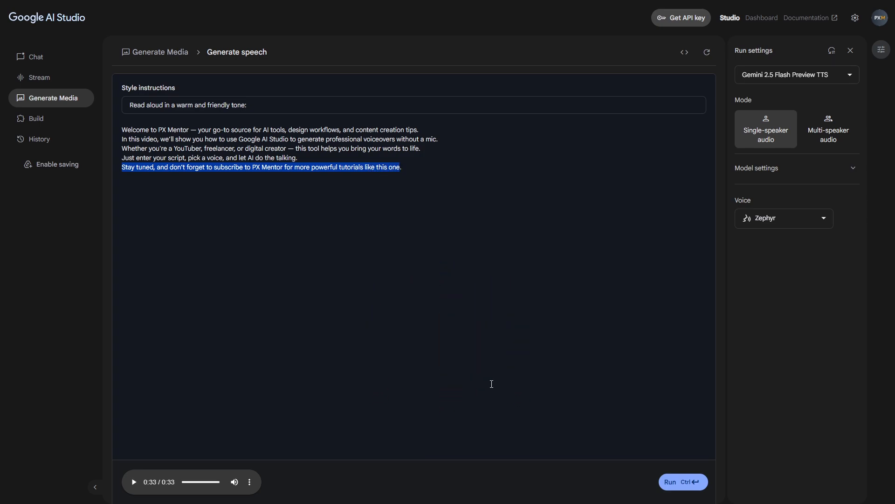
Download the generated single-speaker audio file
{"action": "left_click", "coordinate": [256, 481]}
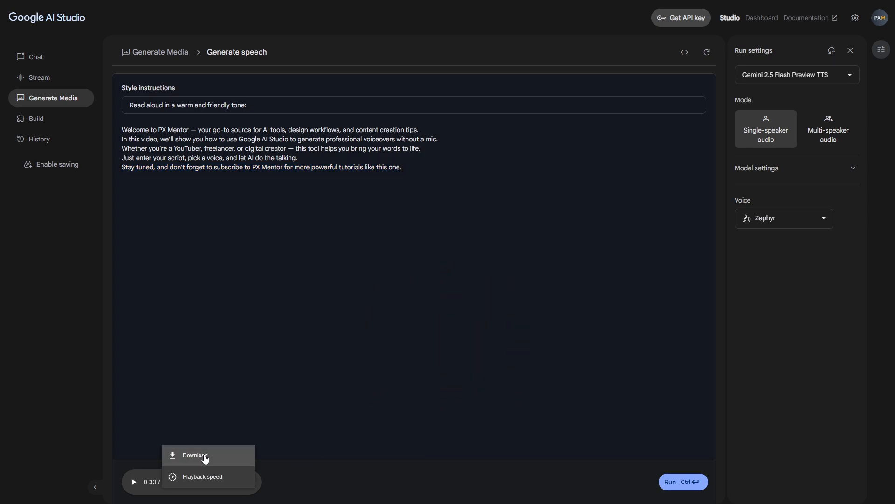
{"action": "left_click", "coordinate": [205, 456]}
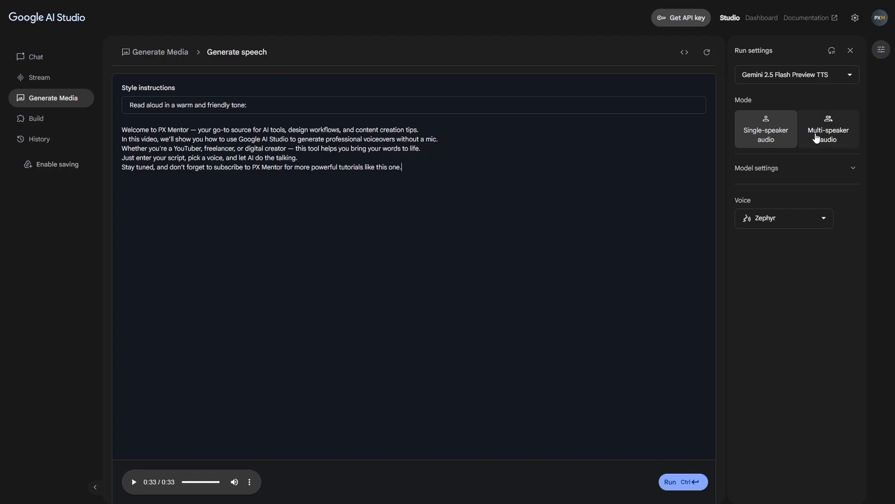
Switch to multi-speaker audio and replace Speaker 1's line with "Welcome to the future of AI voiceovers."
{"action": "left_click", "coordinate": [816, 138]}
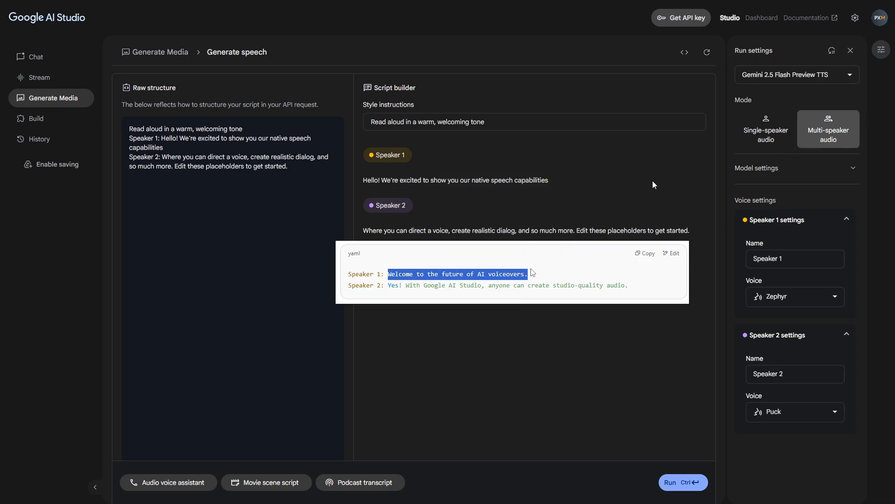
{"action": "triple_click", "coordinate": [415, 182]}
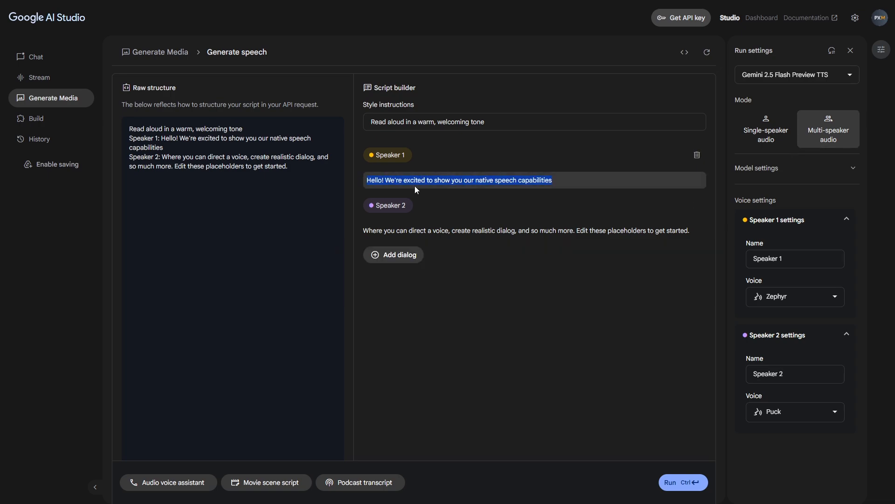
{"action": "type", "text": "Welcome to the future of AI voiceovers."}
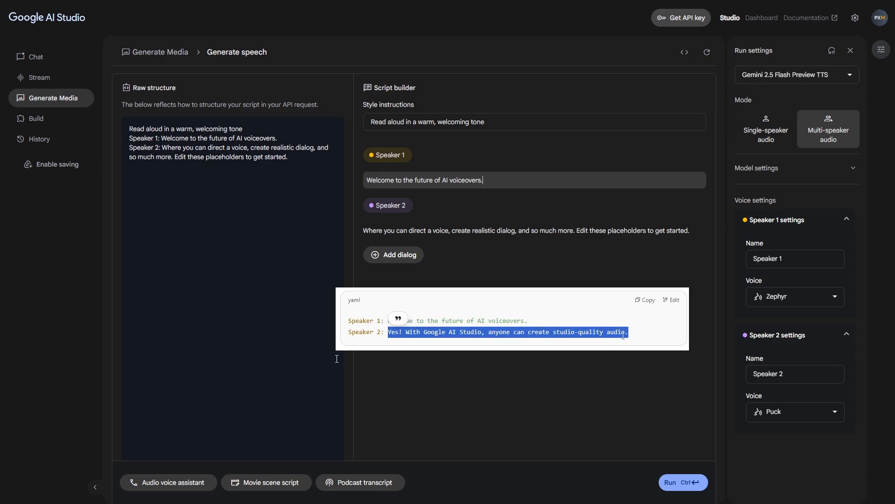
Replace Speaker 2's line with "Yes! With Google AI Studio, anyone can create studio-quality audio."
{"action": "triple_click", "coordinate": [411, 232]}
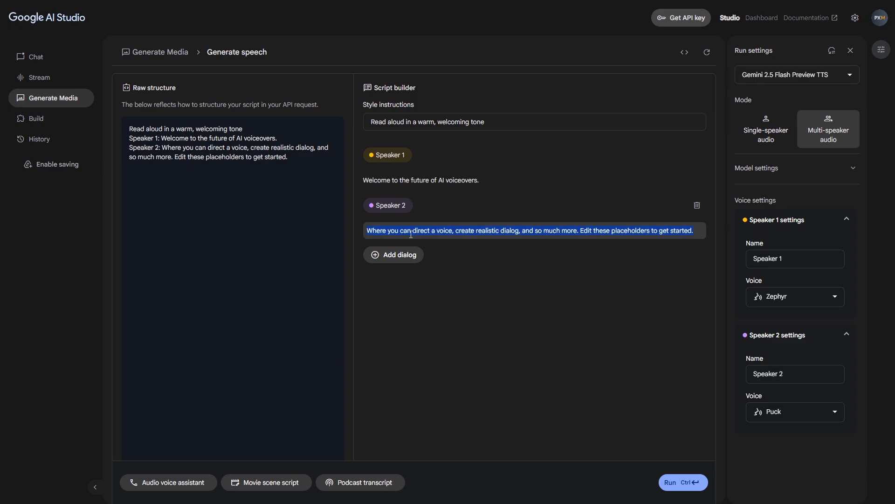
{"action": "type", "text": "Yes! With Google AI Studio, anyone can create studio-quality audio."}
{"action": "left_click", "coordinate": [430, 261]}
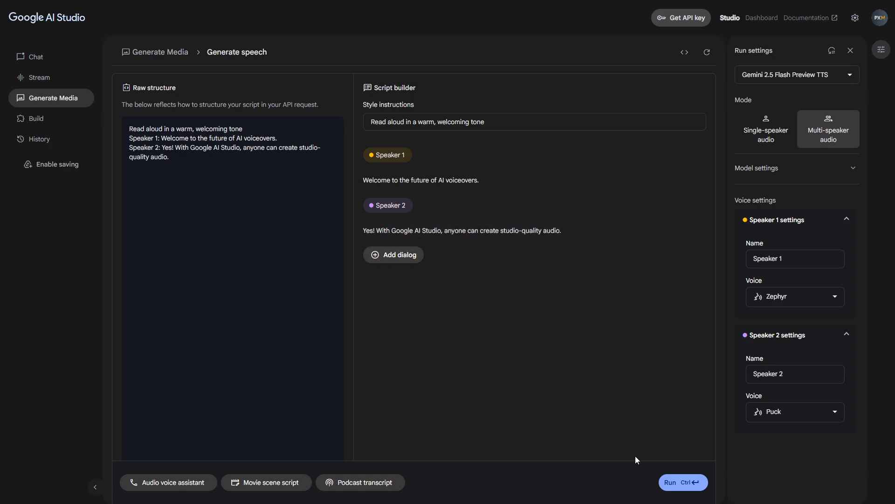
Generate the two-speaker dialog audio and follow Speaker 1's line during playback
{"action": "left_click", "coordinate": [667, 481]}
{"action": "left_click", "coordinate": [412, 181]}
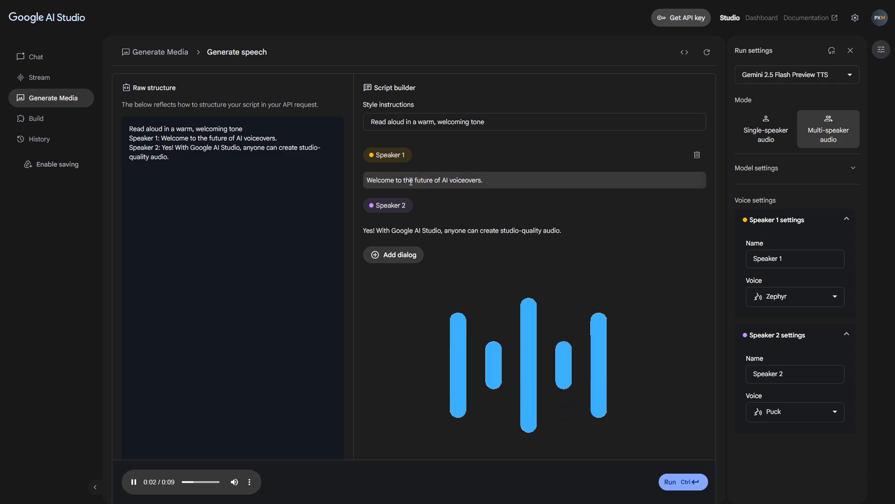